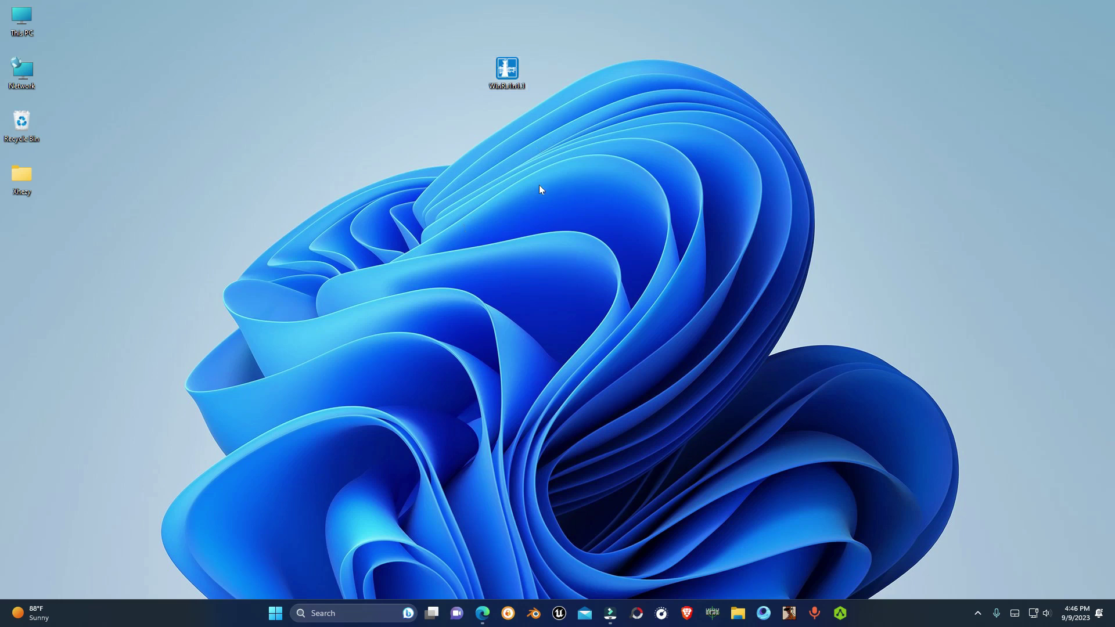
Launch WinRa1n from its desktop shortcut and nudge the window slightly right.
double_click(515, 79)
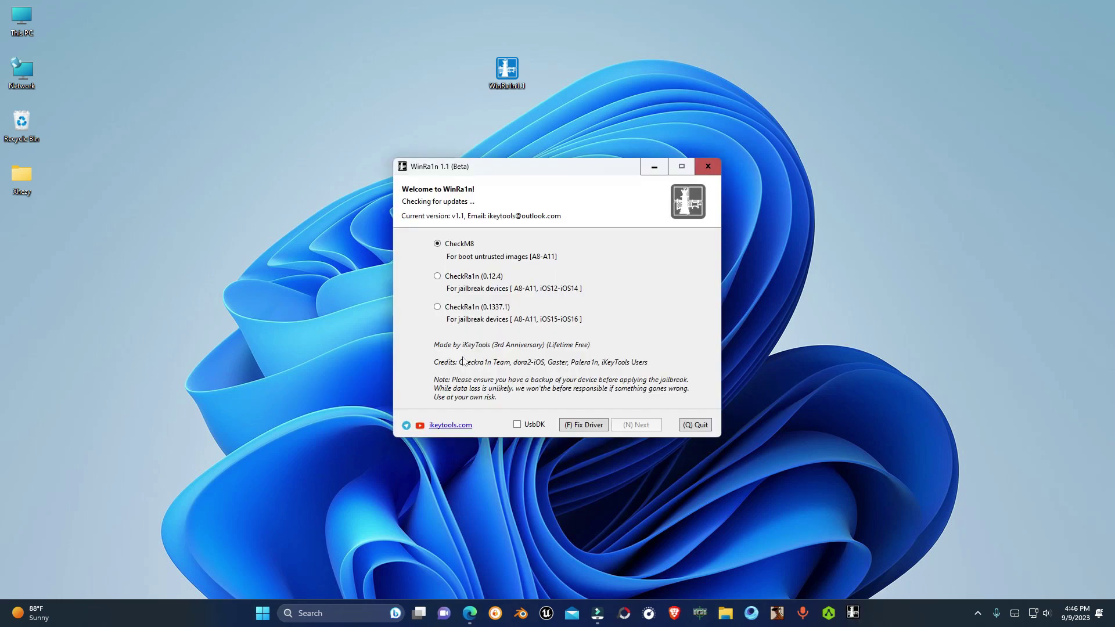
drag(497, 174, 531, 168)
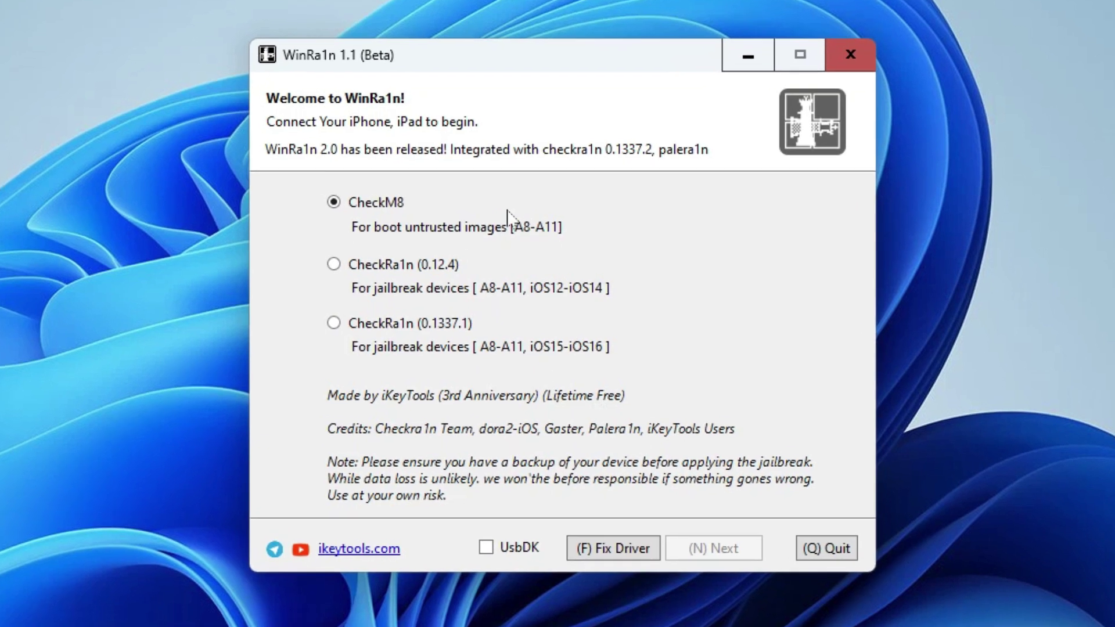
Select the CheckRa1n 0.1337.1 jailbreak option for iOS 15–16.
click(375, 325)
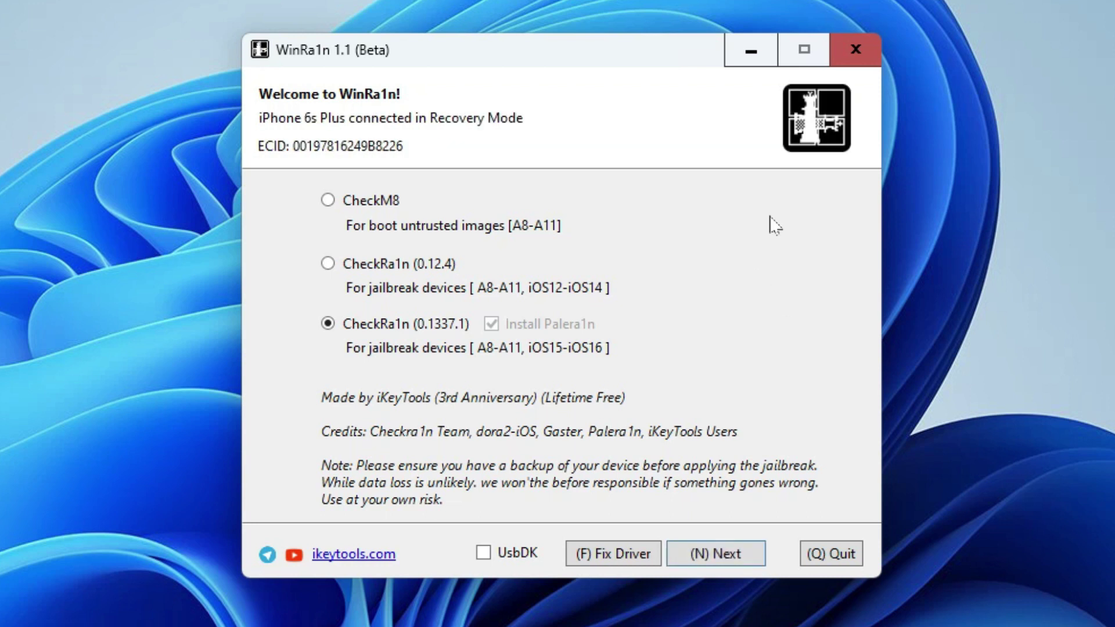
Proceed to the DFU instructions and start the DFU-mode countdown.
click(707, 552)
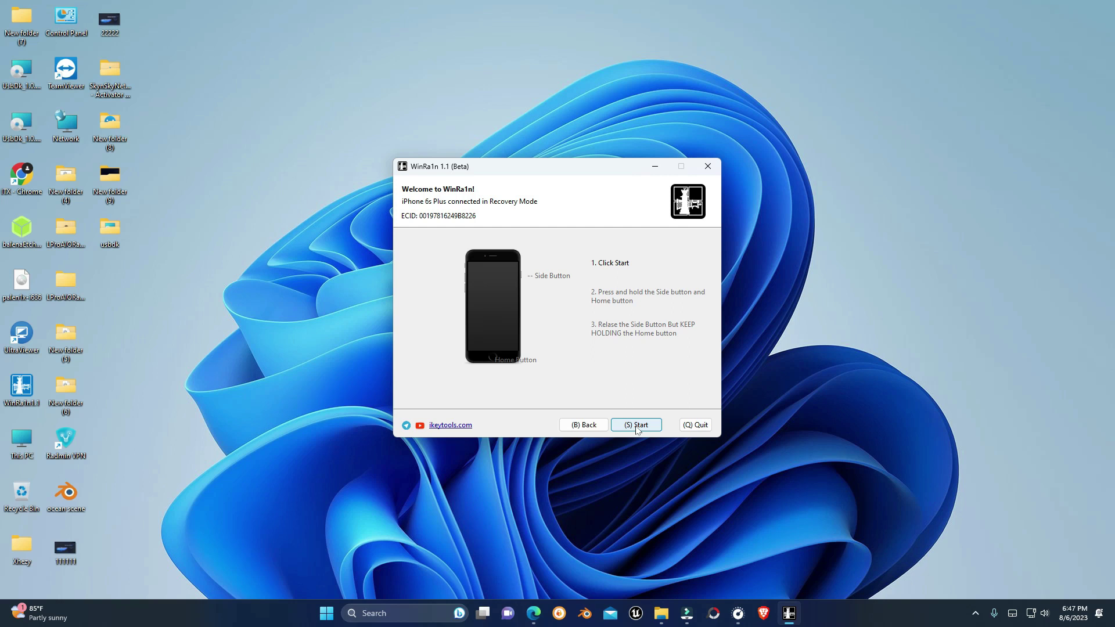
click(636, 427)
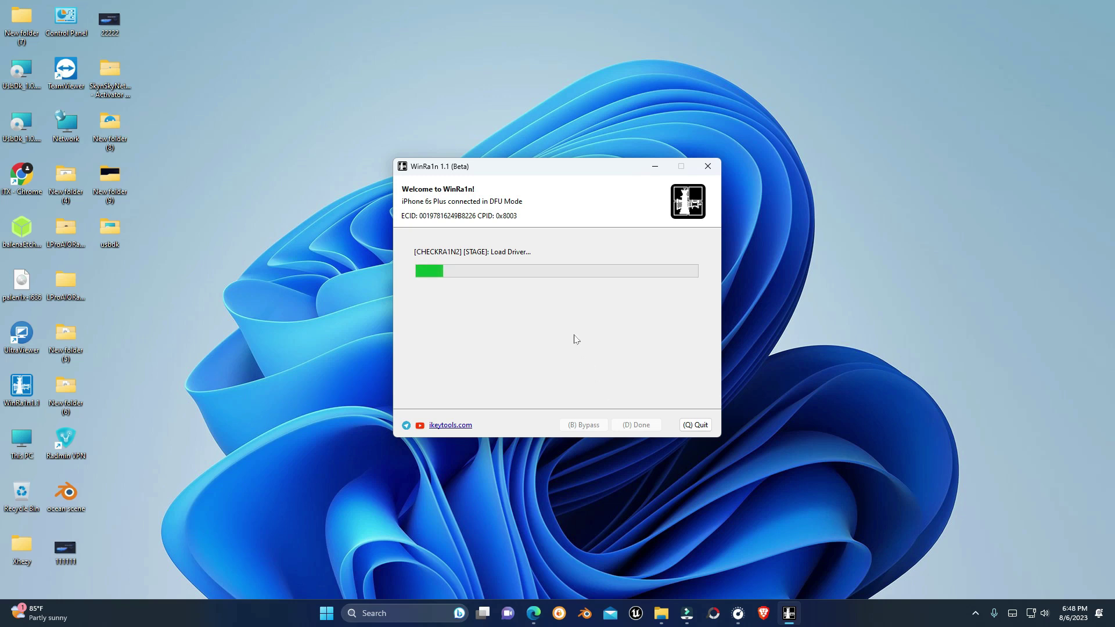
Allow the unverified CheckRa1n driver to install via the Windows Security prompt.
click(545, 309)
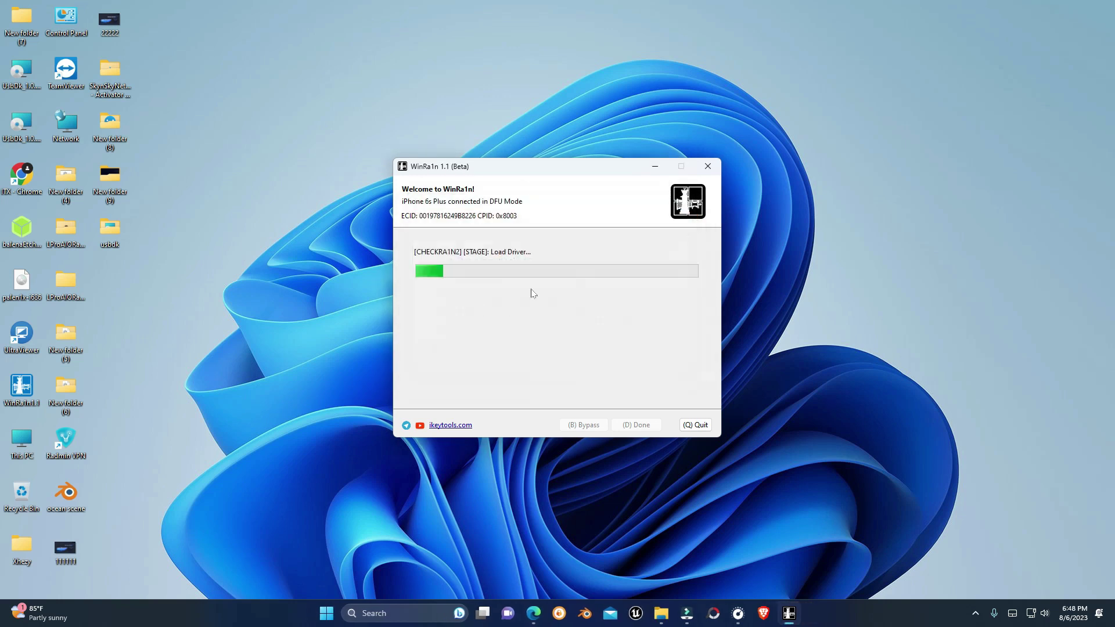